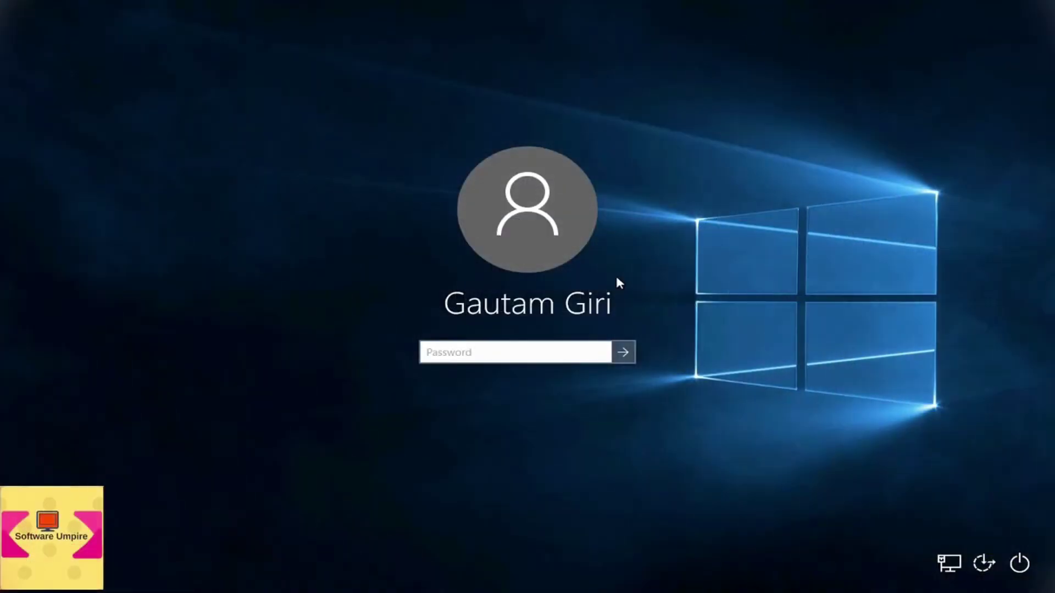
- Dismiss the 'The password is incorrect' notice to get back to the password field
left_click(529, 379)
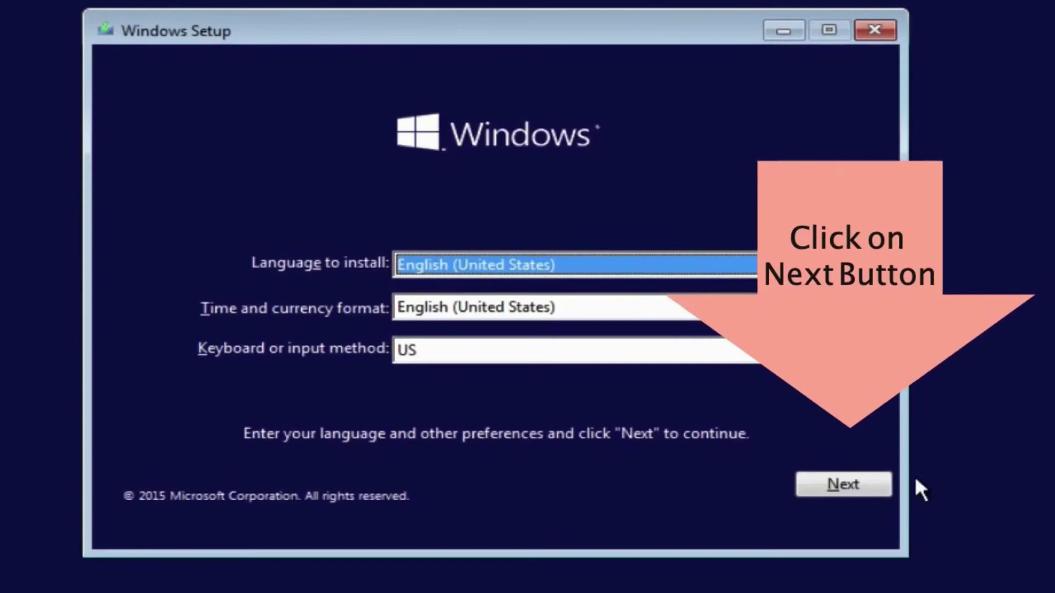
- Go from Windows Setup through Repair your computer, Troubleshoot and Advanced options to Command Prompt
left_click(849, 487)
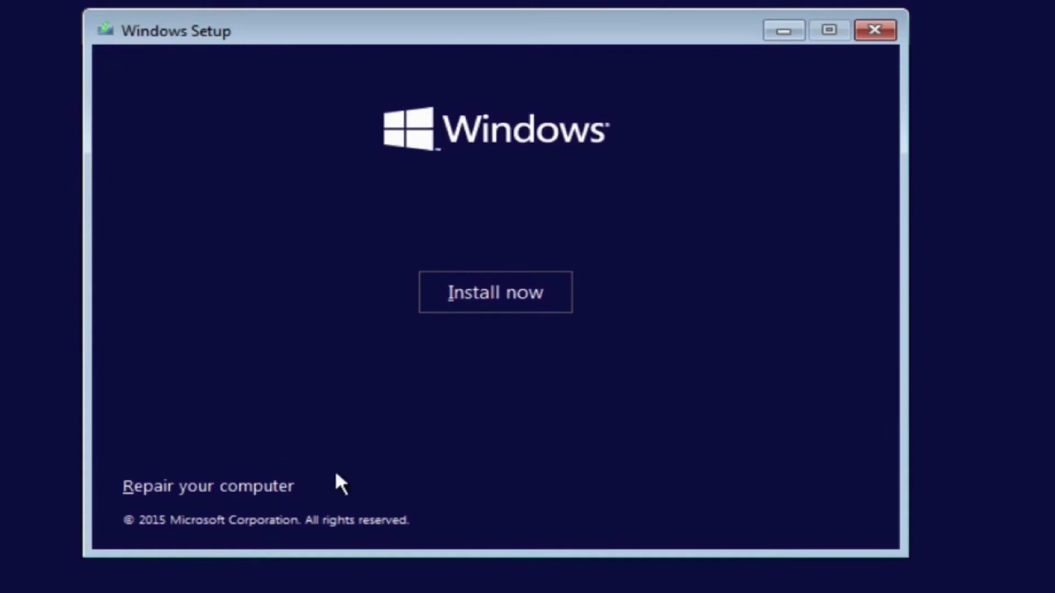
left_click(176, 490)
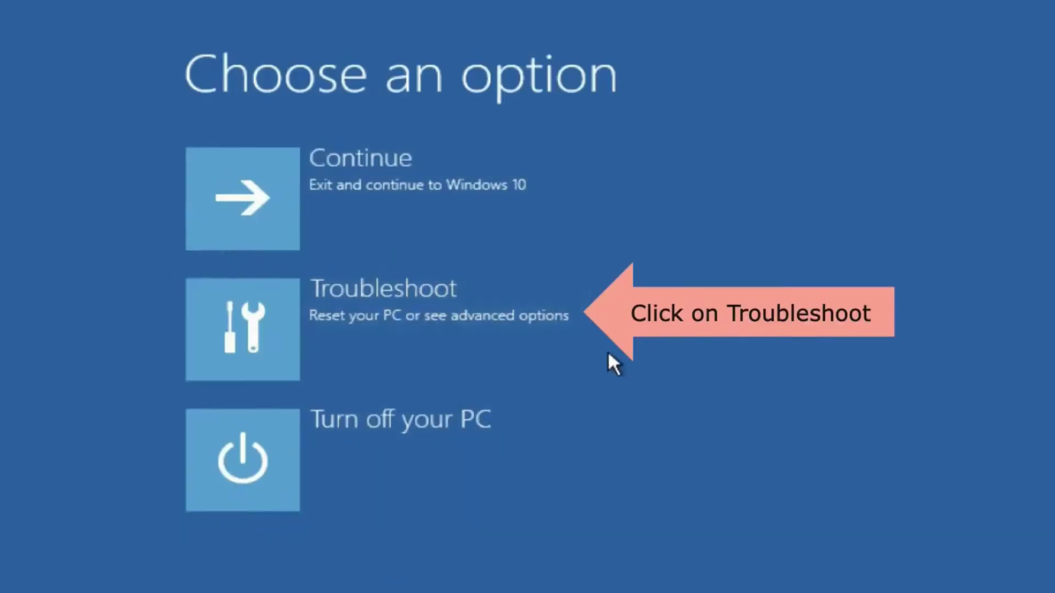
left_click(375, 292)
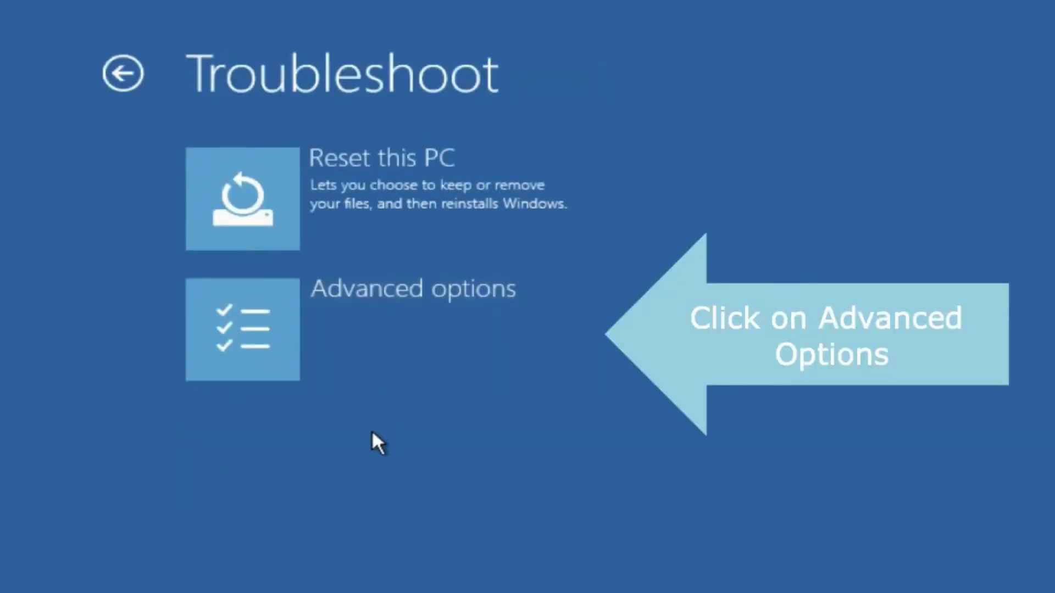
left_click(353, 350)
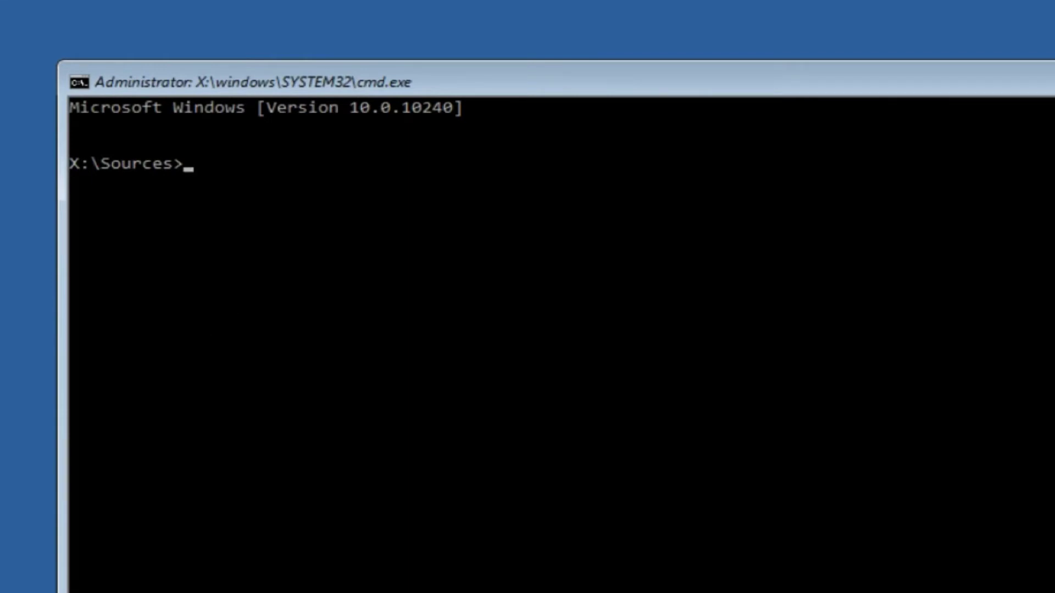
type("c")
type(":")
- Switch to drive C: and move into the windows/system32 folder, correcting a typo
key("Return")
type("cd windo")
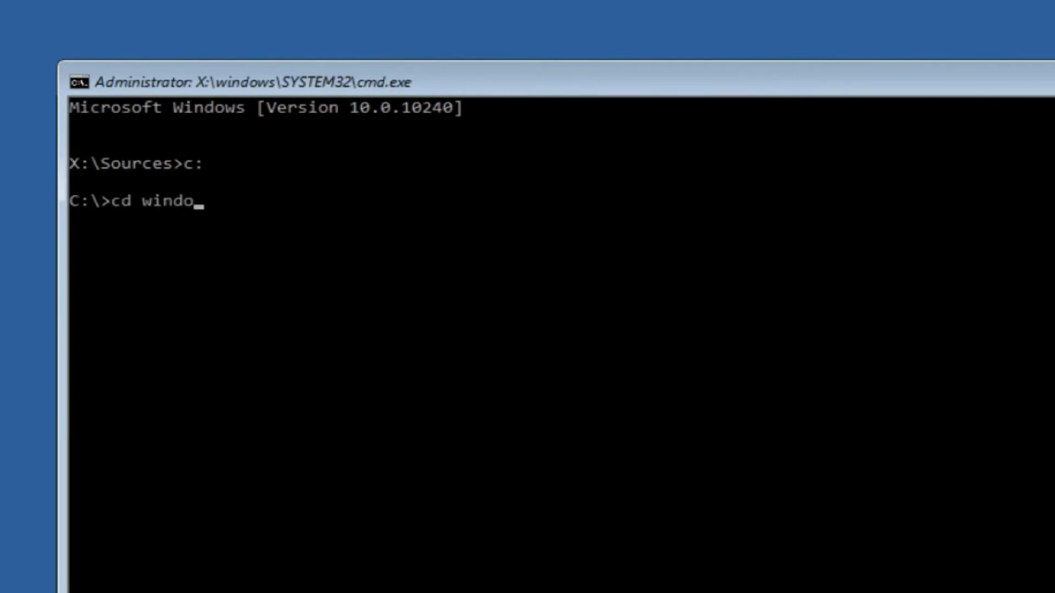
type("s")
key("BackSpace")
type("ws")
type("/")
type("system3")
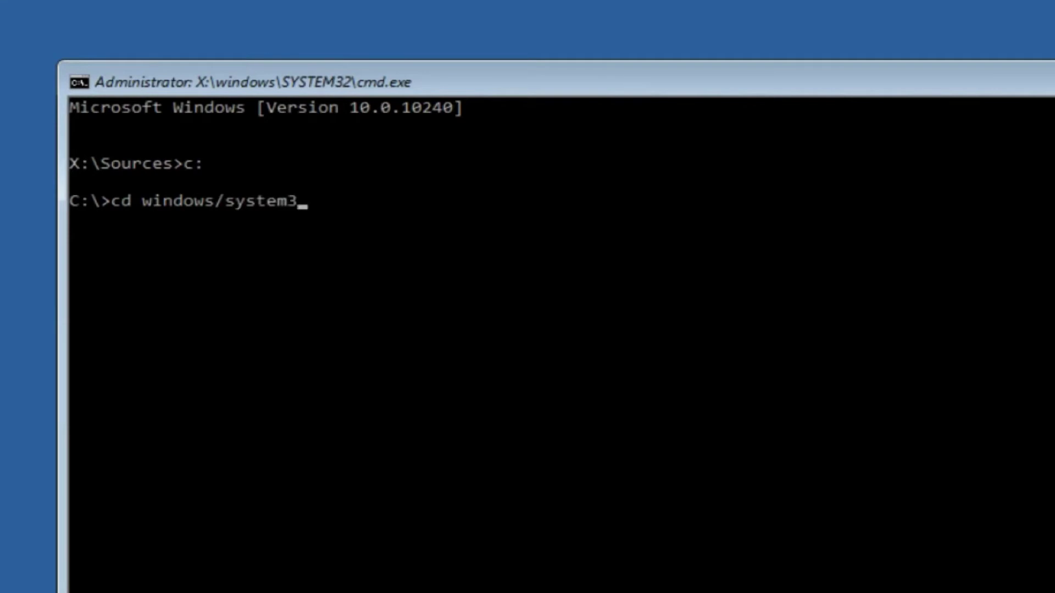
type("2")
key("Return")
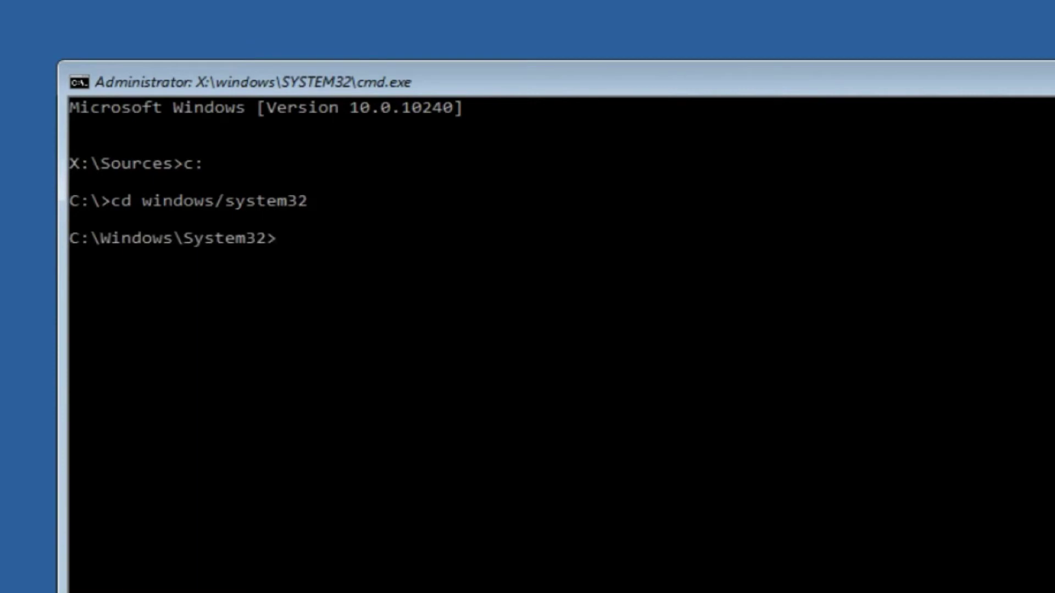
type("re")
type("name ")
type("ut")
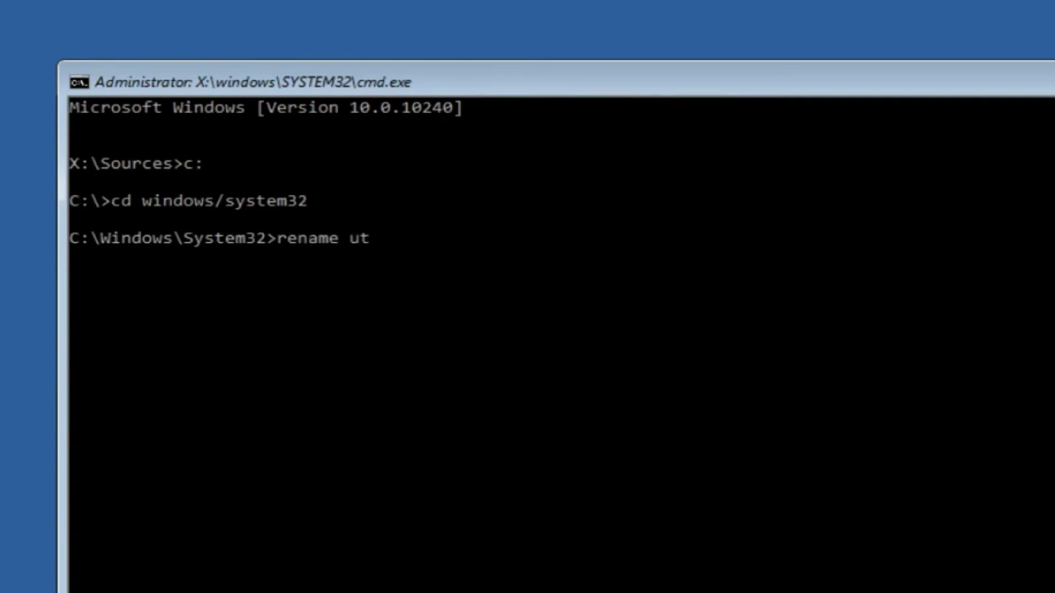
type("ilman")
type(".exe ")
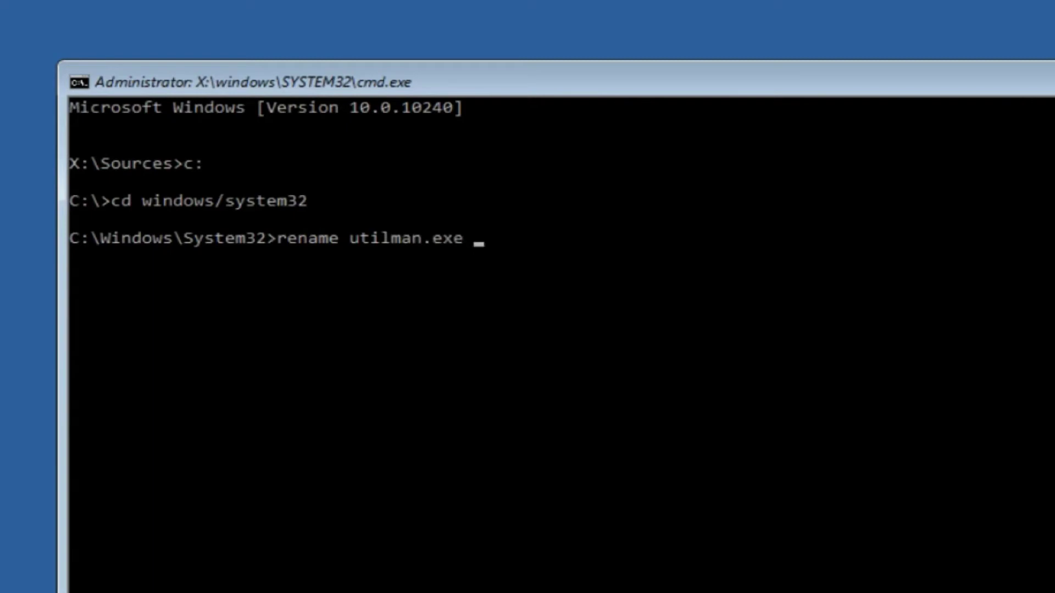
type("utilm")
type("an.ex")
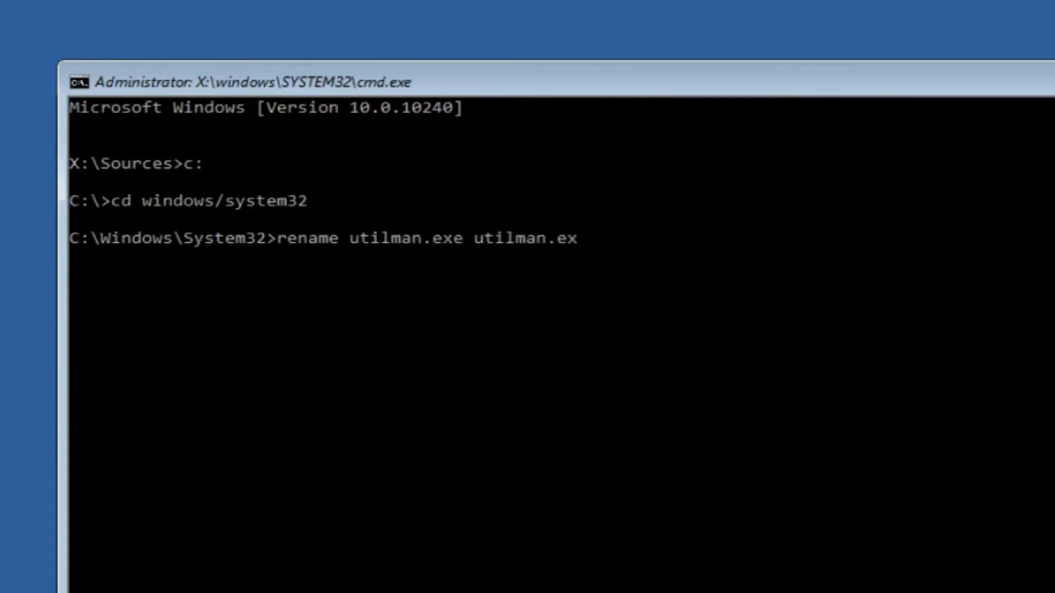
type("e.old")
- Rename utilman.exe to utilman.exe.old, then rename cmd.exe to utilman.exe
key("Return")
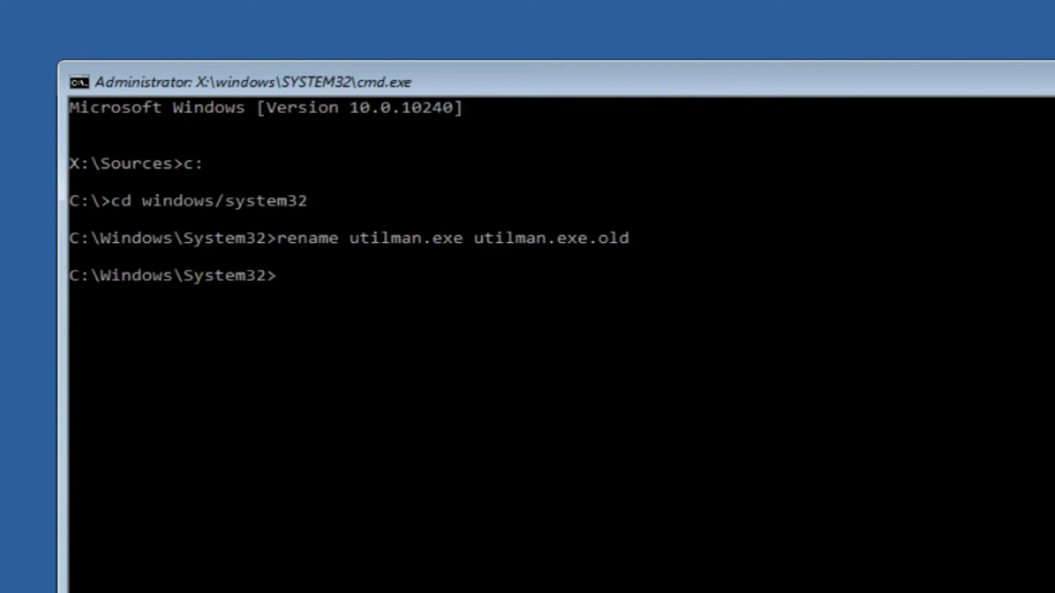
type("r")
type("ename cmd")
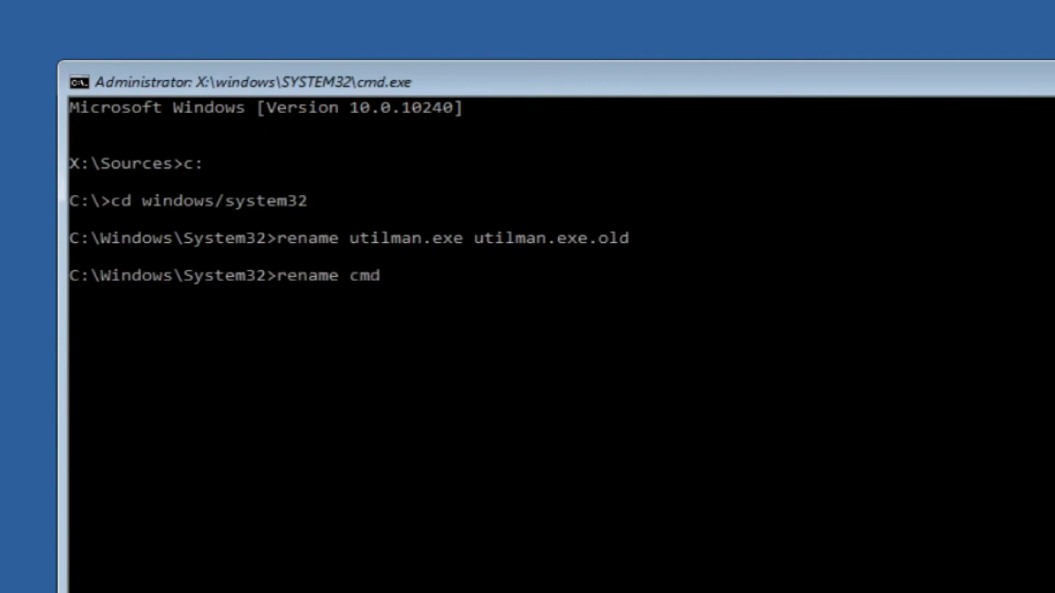
type(".exe ")
type("util")
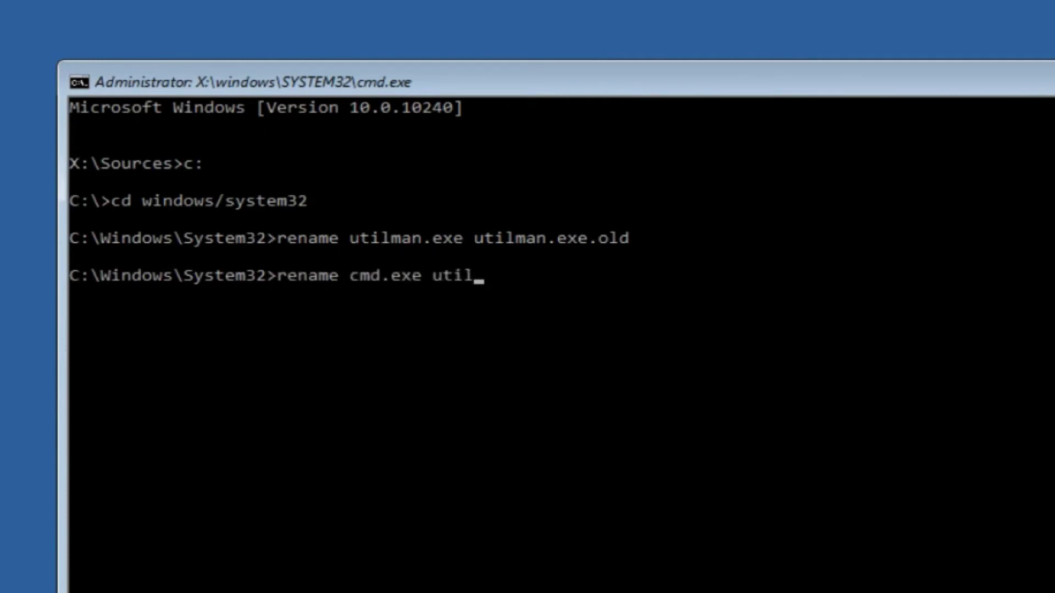
type("man.exe")
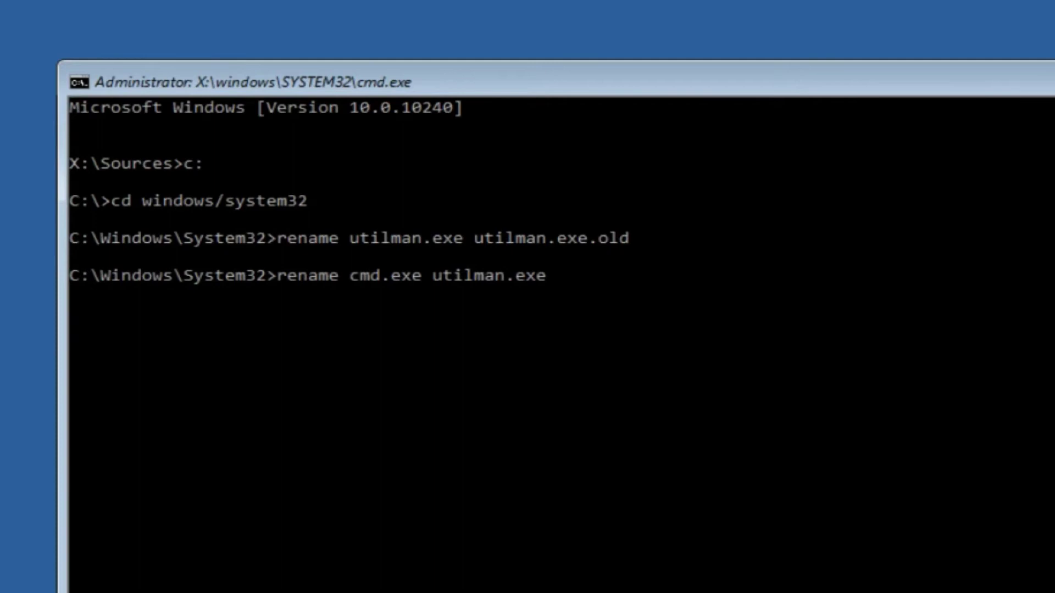
key("Return")
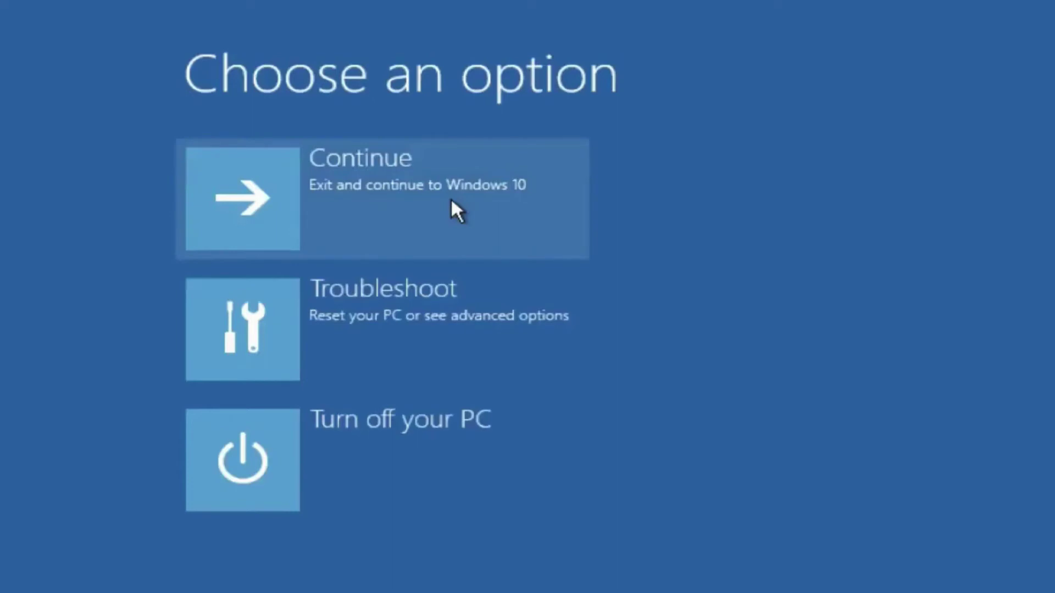
- Exit recovery into Windows 10 and get past the lock screen to sign-in
left_click(451, 206)
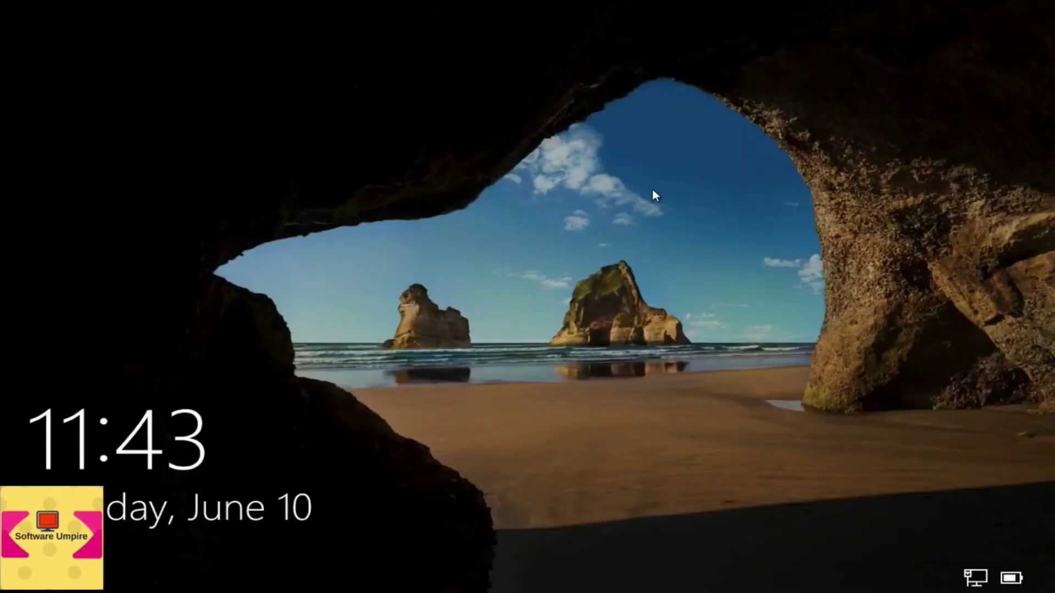
left_click(658, 317)
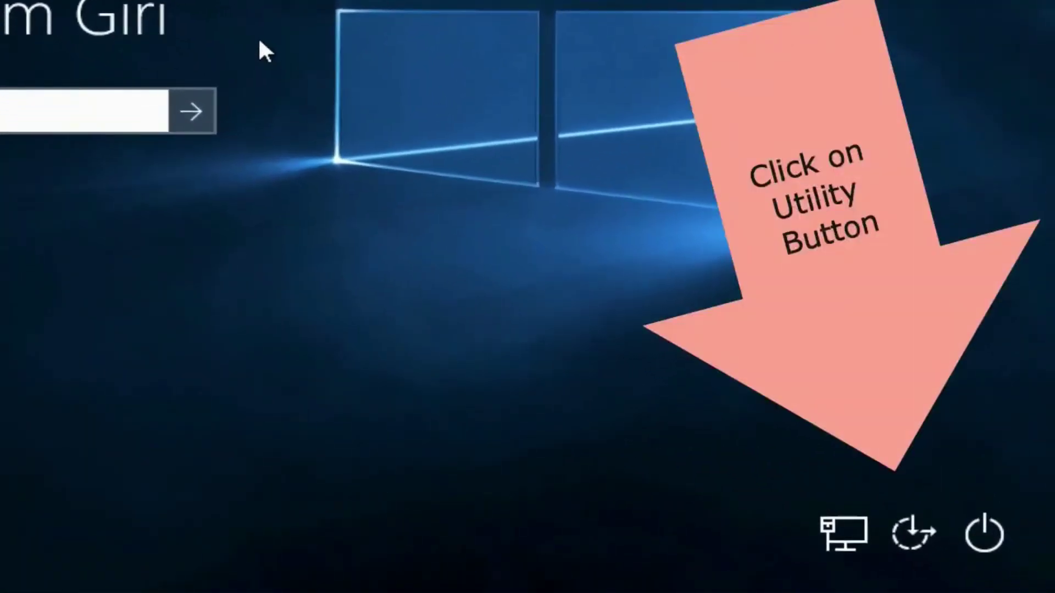
- Launch the command prompt via Ease of access and run 'net user' to list accounts
left_click(918, 533)
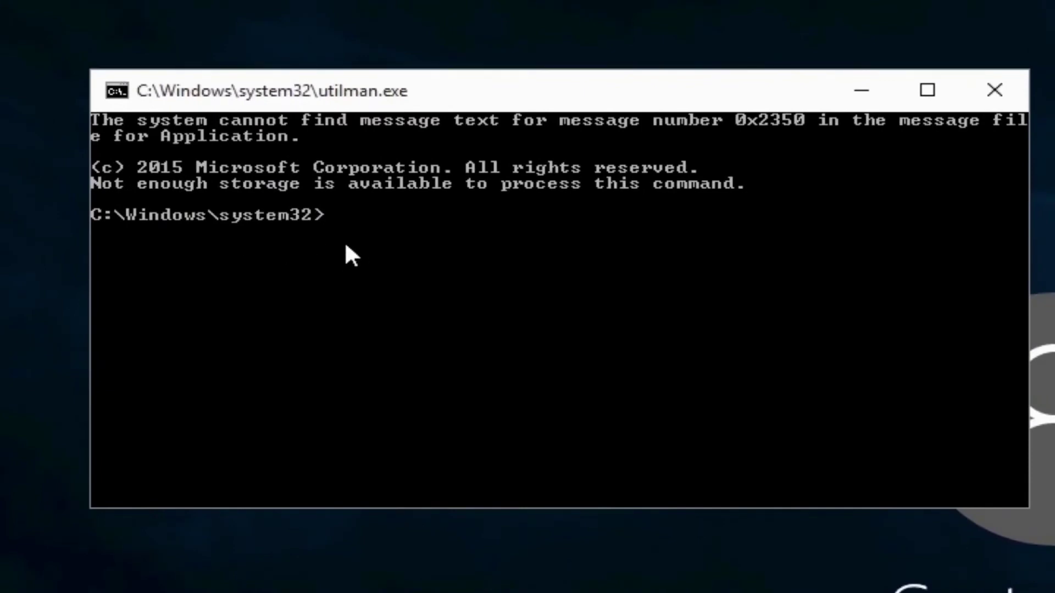
type("net ")
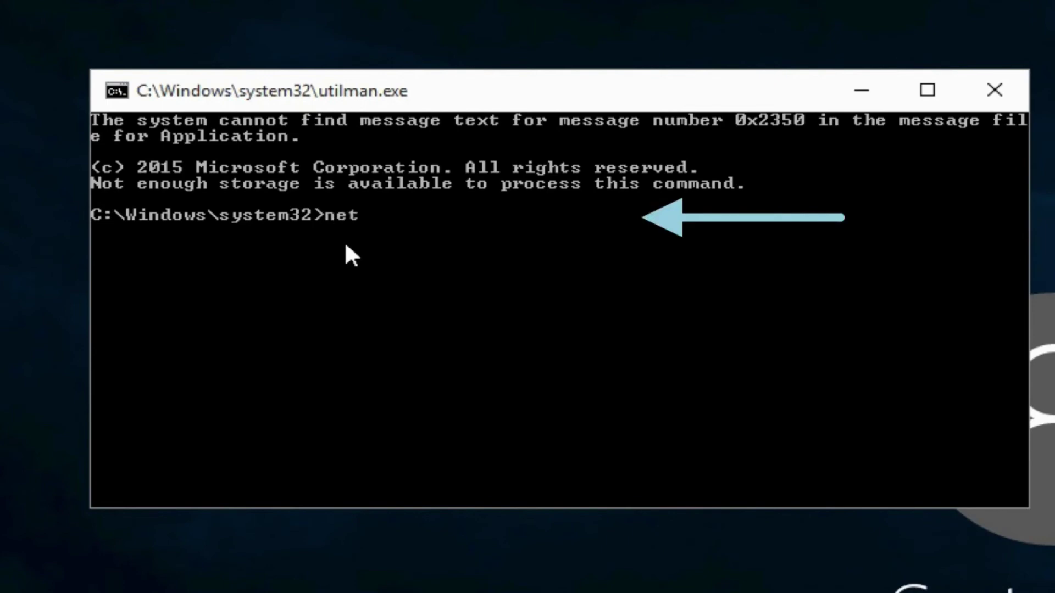
type("user")
key("Return")
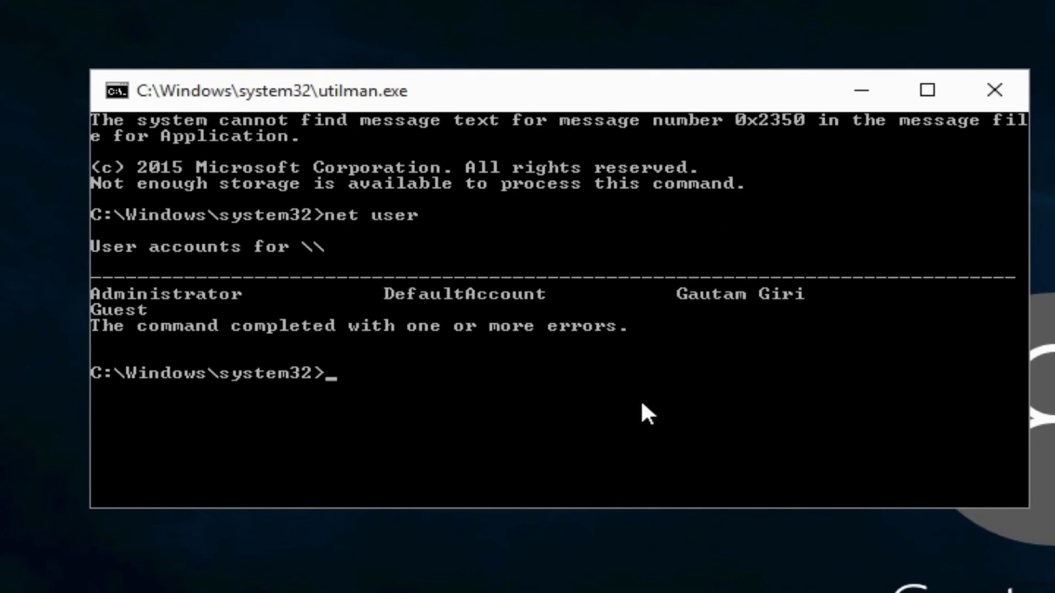
type("n")
type("et user")
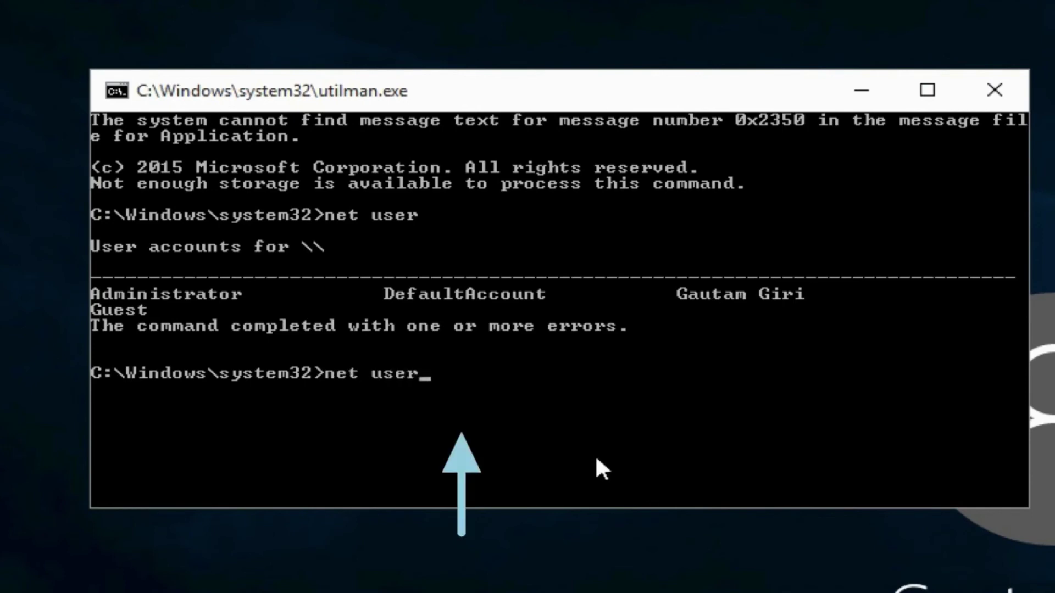
type(" \"")
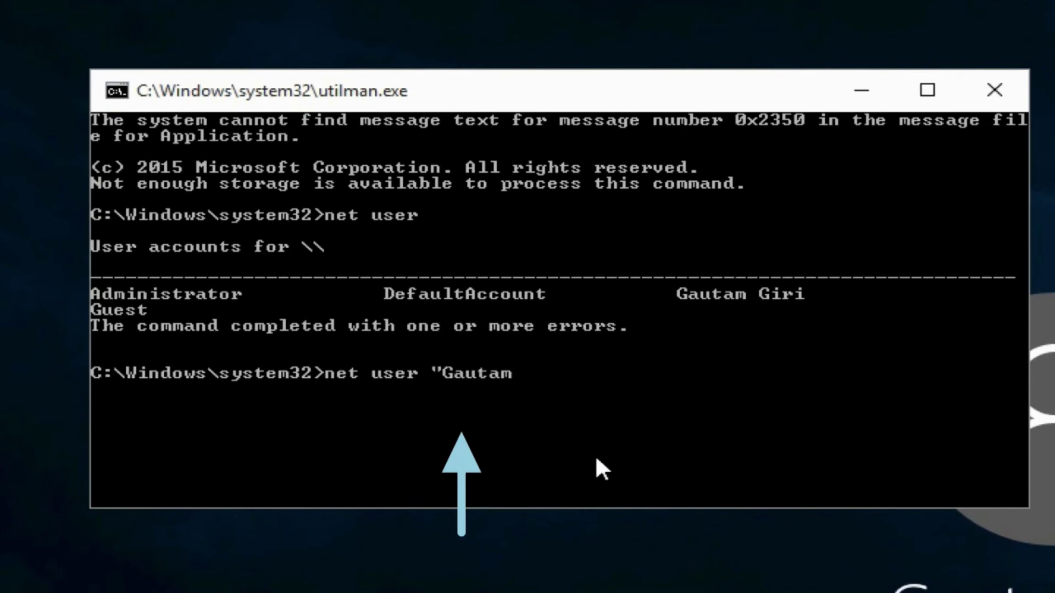
type("\"")
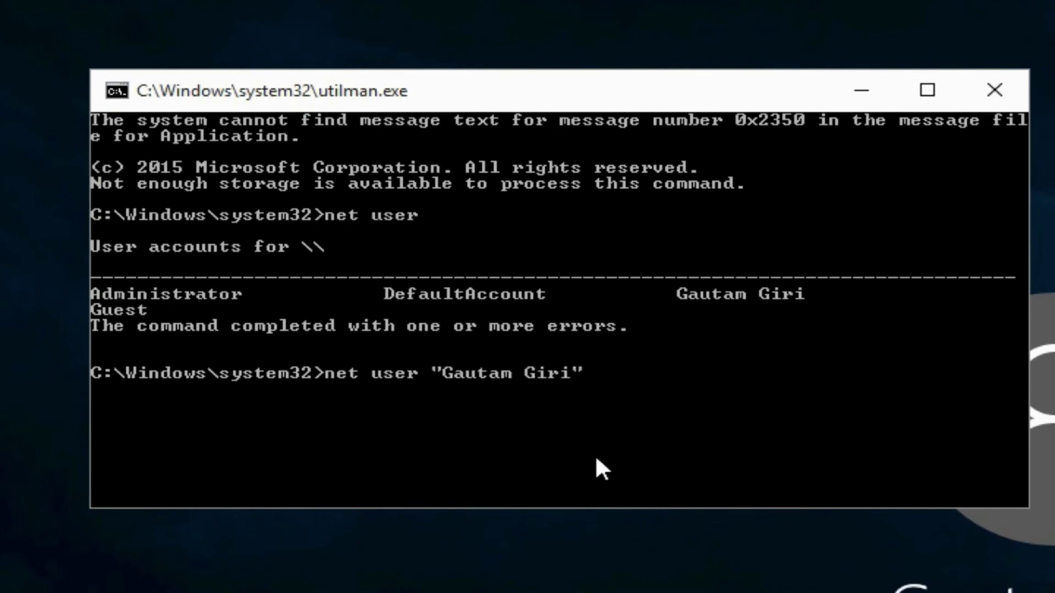
type(" *")
- Run 'net user "<account>" *' and enter the new password twice
key("Return")
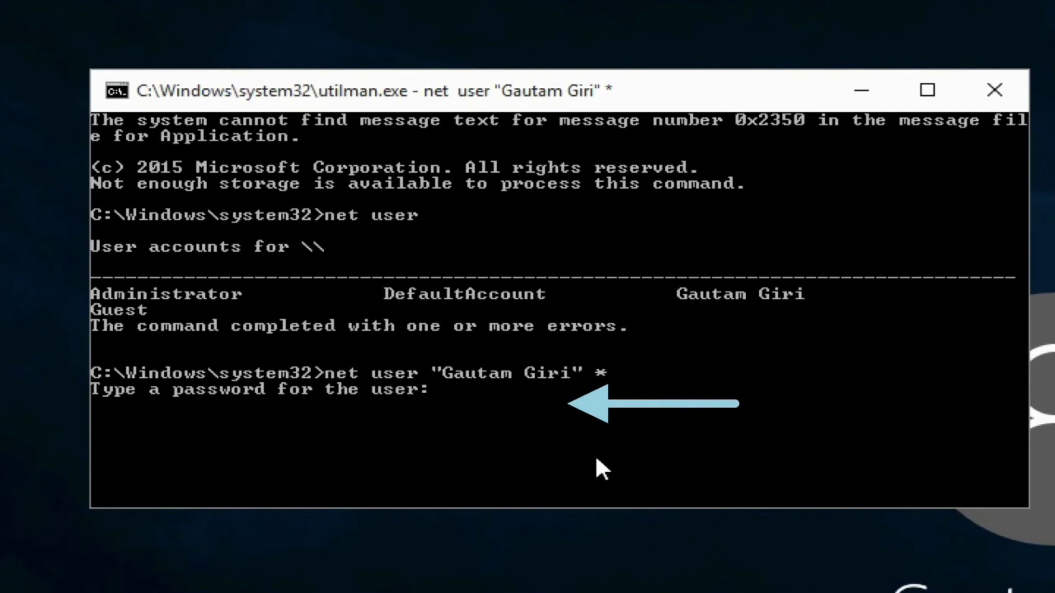
key("Return")
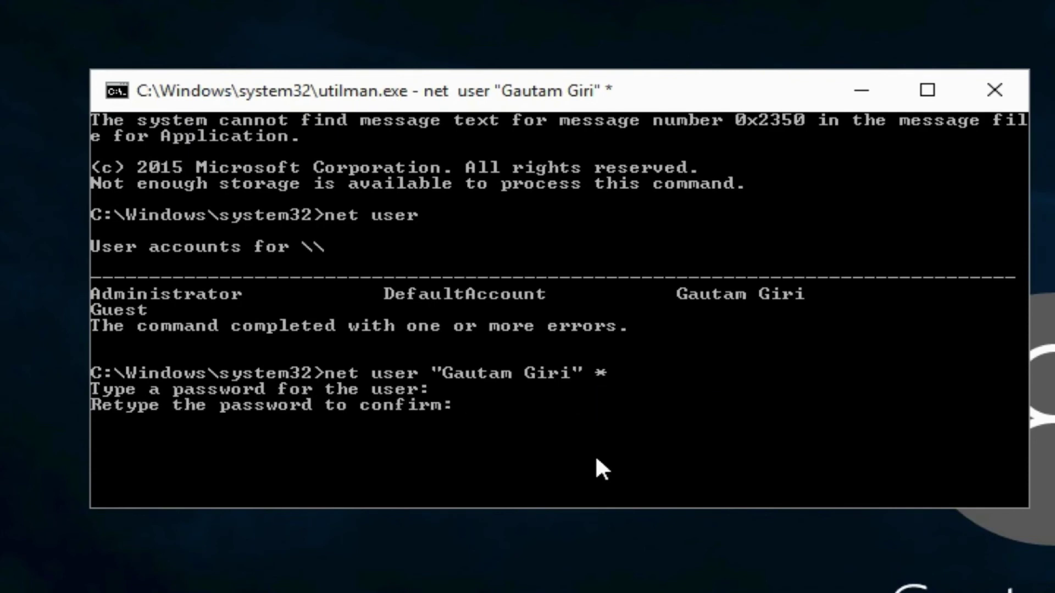
key("Return")
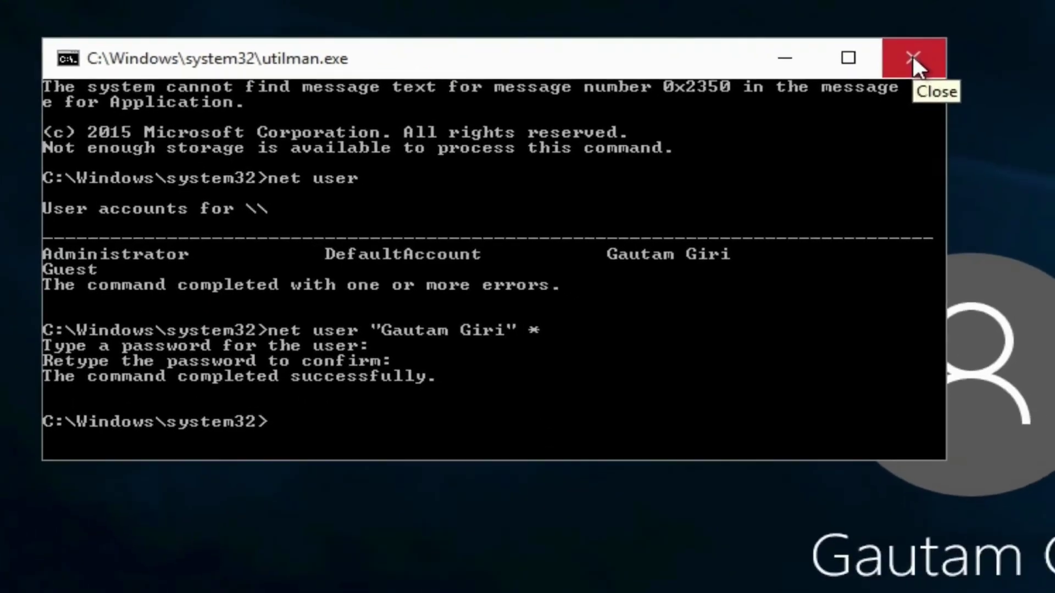
- Close the command window and sign in with the new password
left_click(994, 91)
left_click(503, 352)
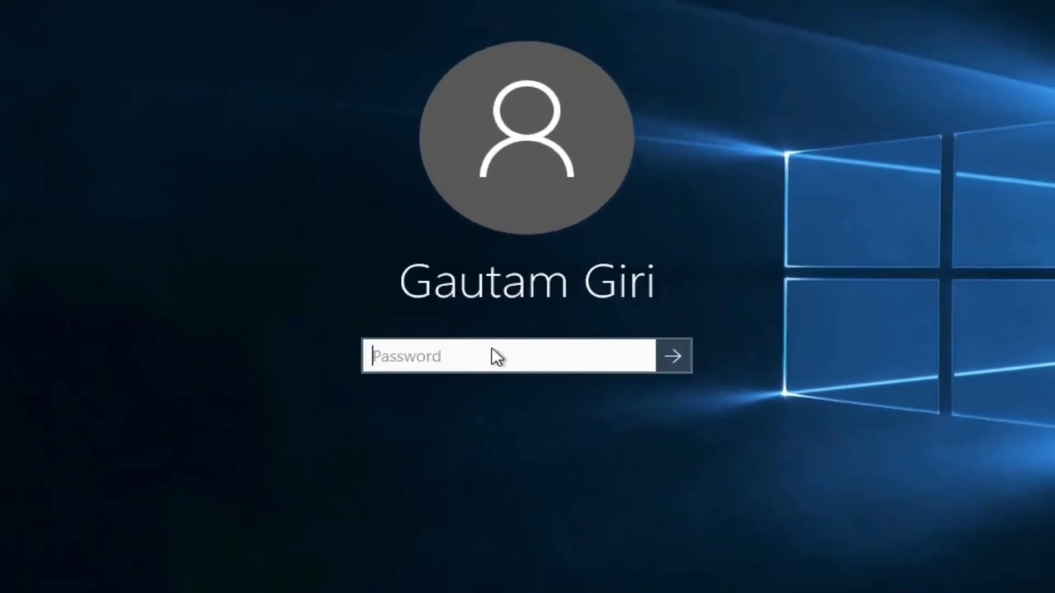
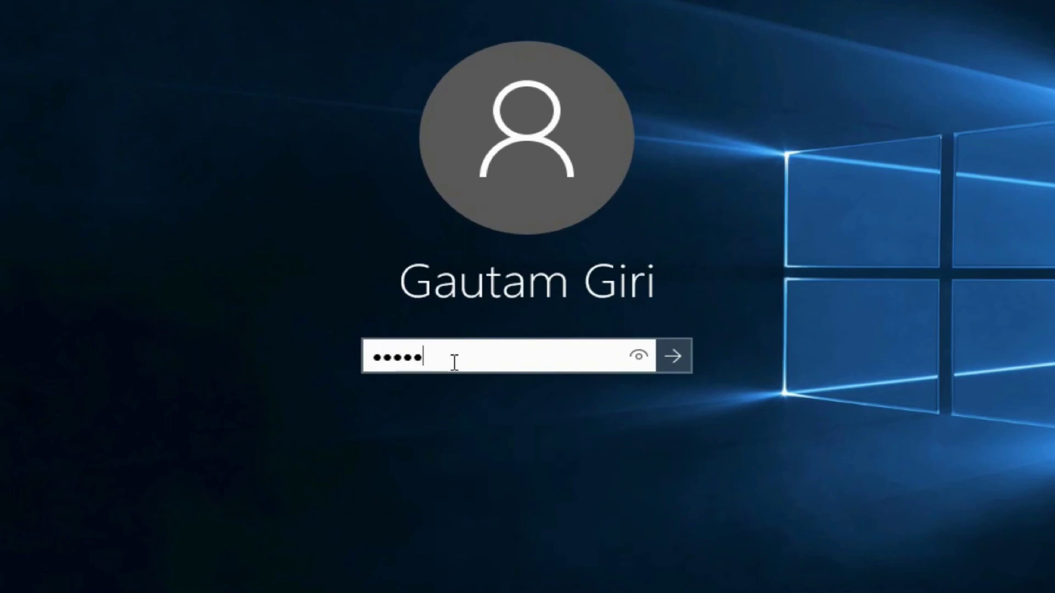
left_click(674, 356)
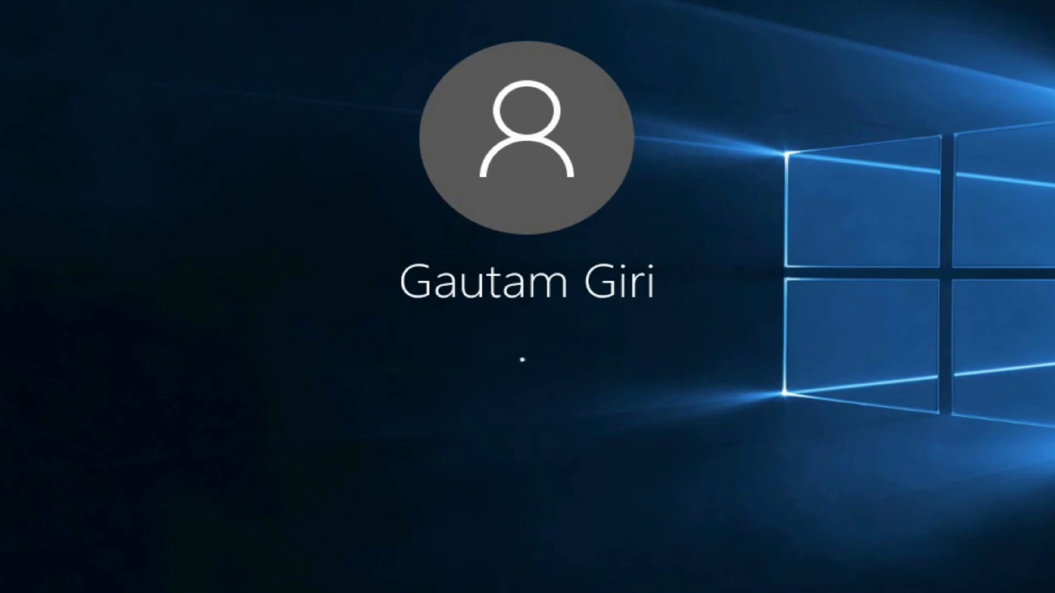